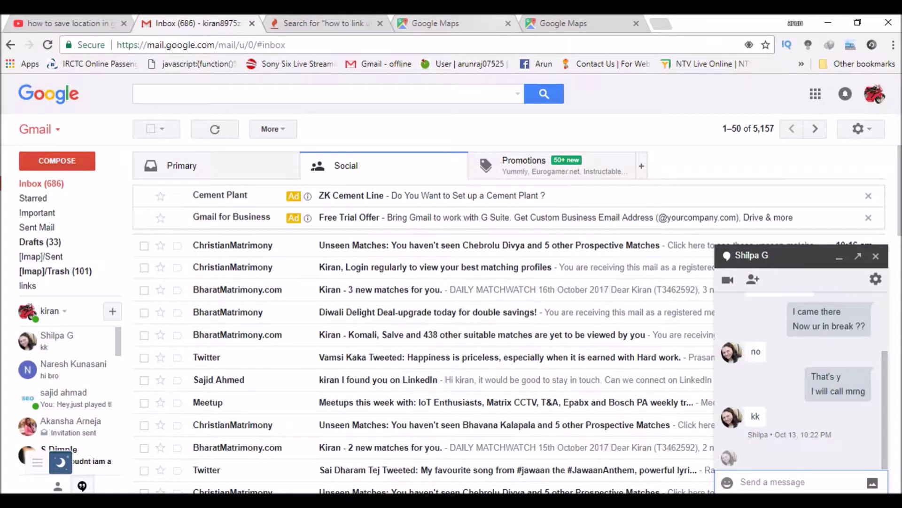
Step: Start adding a missing place from the Google Maps menu, with a marker dropped on the map
left_click(435, 23)
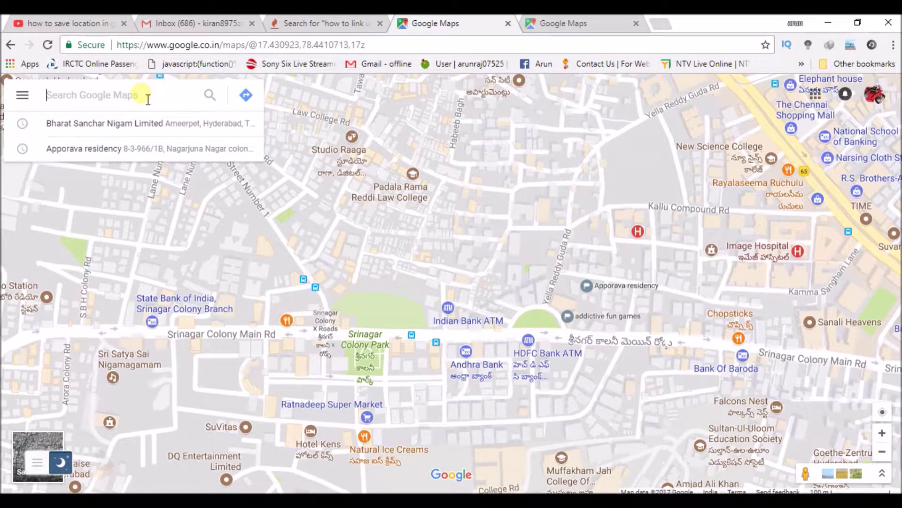
left_click(22, 98)
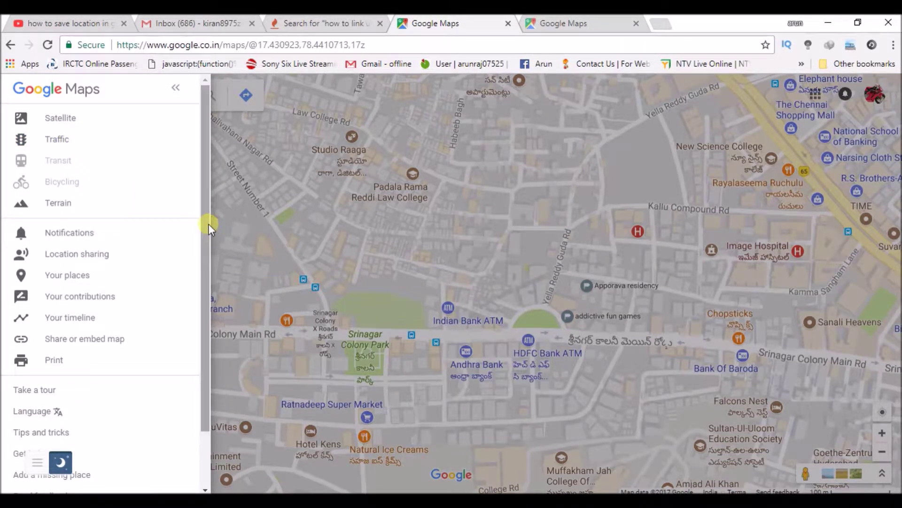
left_click_drag(208, 223, 203, 381)
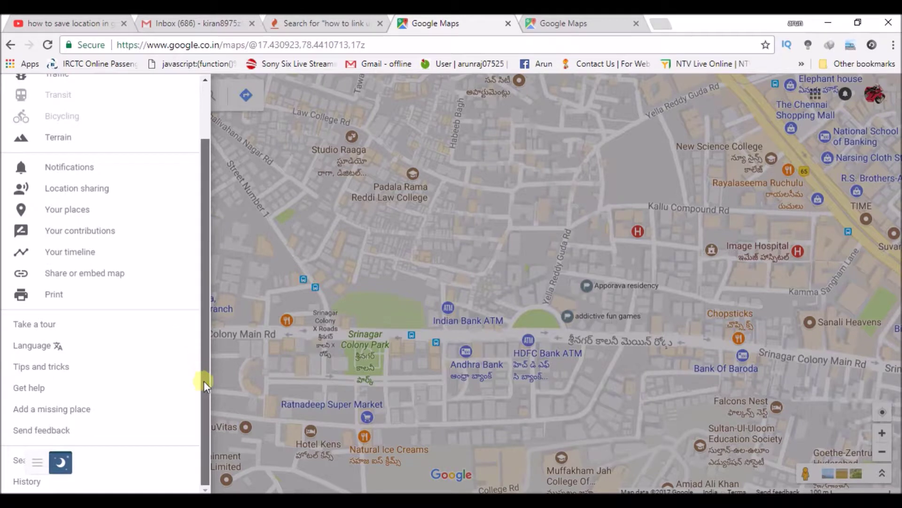
left_click(65, 412)
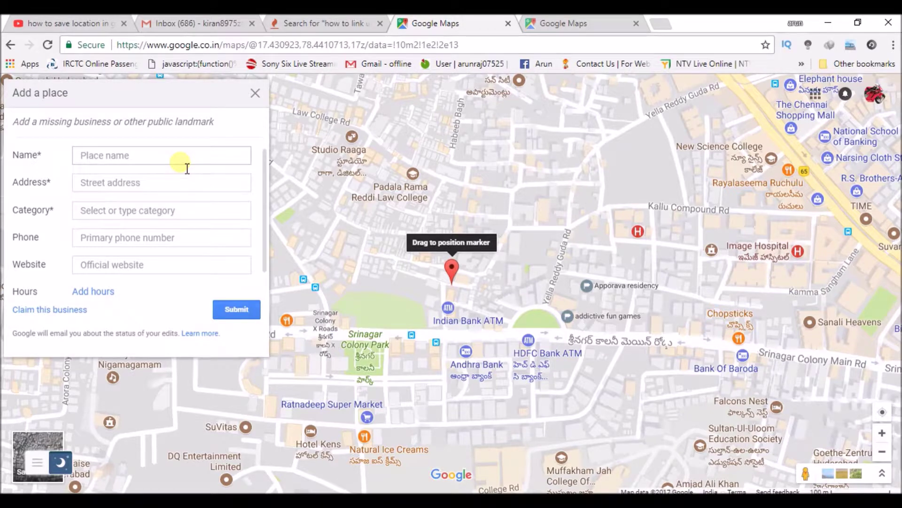
left_click(187, 168)
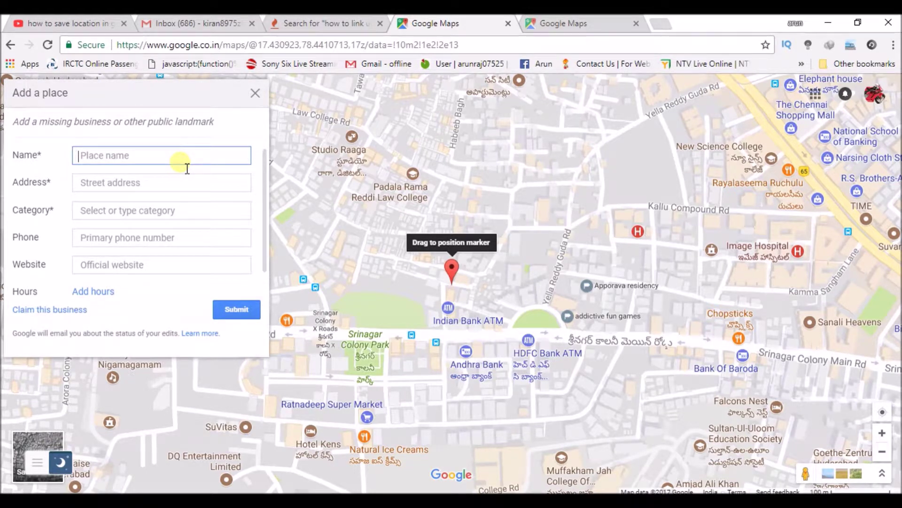
type("Sweet ")
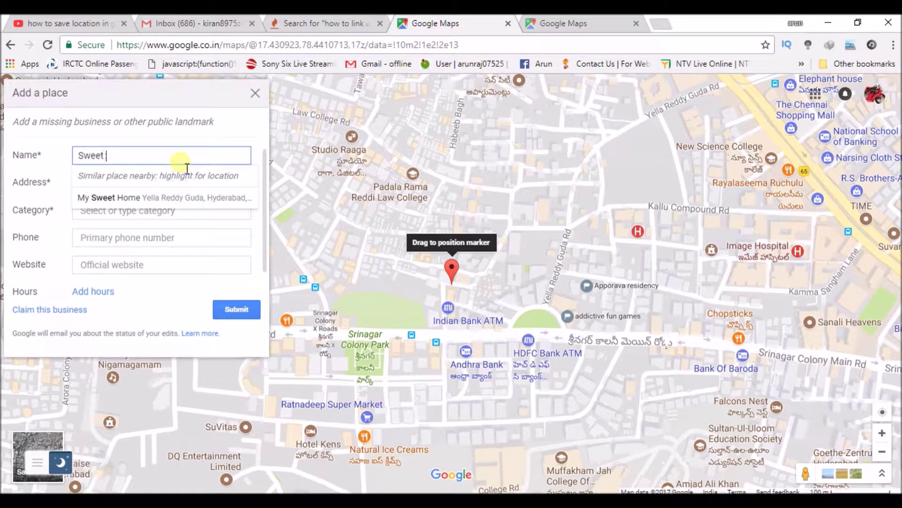
type("Home res")
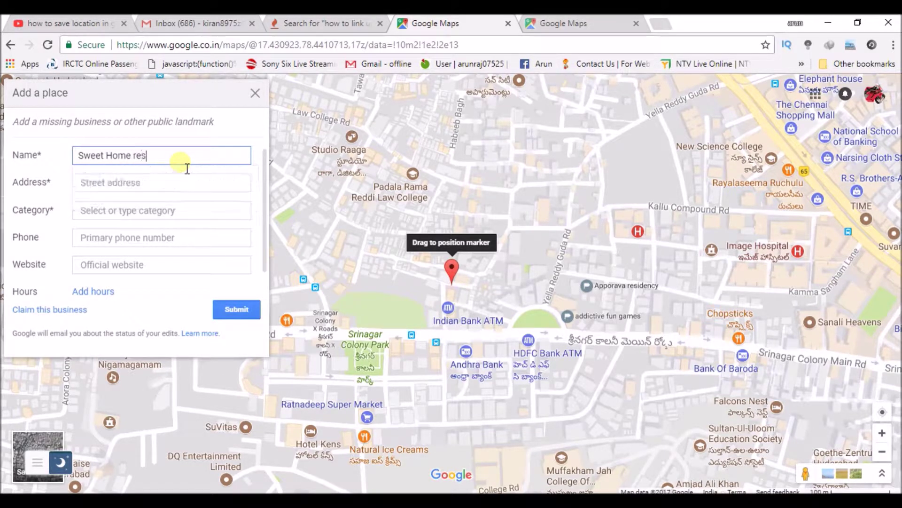
type("idency")
Step: Enter the name 'Sweet Home residency' and begin typing the 'ameerpet' address
left_click(123, 188)
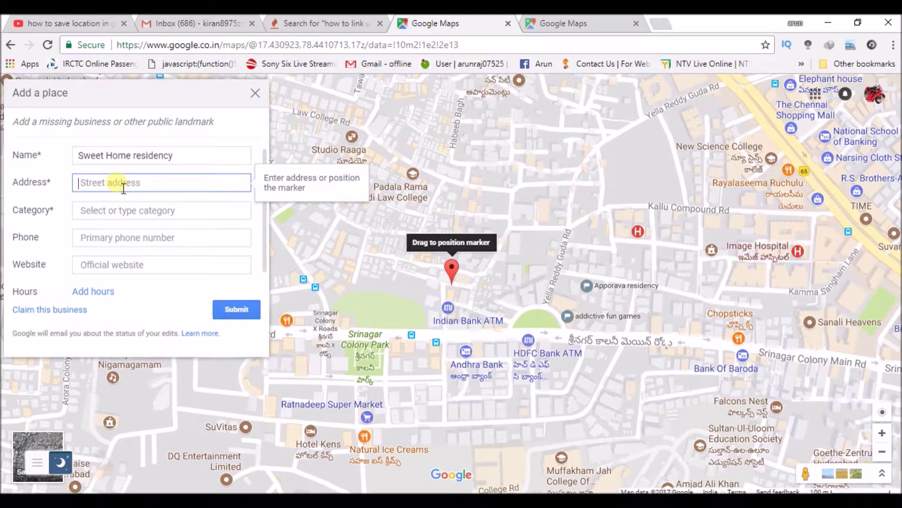
type("ame")
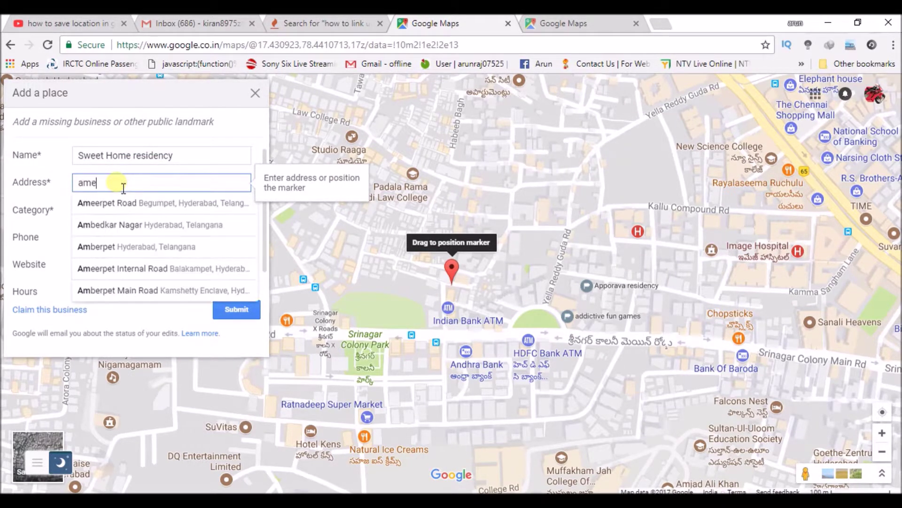
type("r")
key("BackSpace")
type("e")
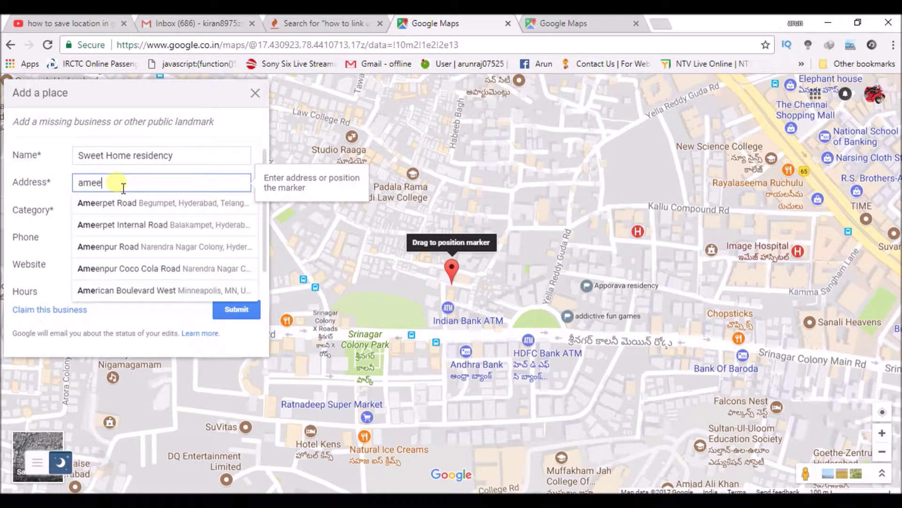
type("rpet")
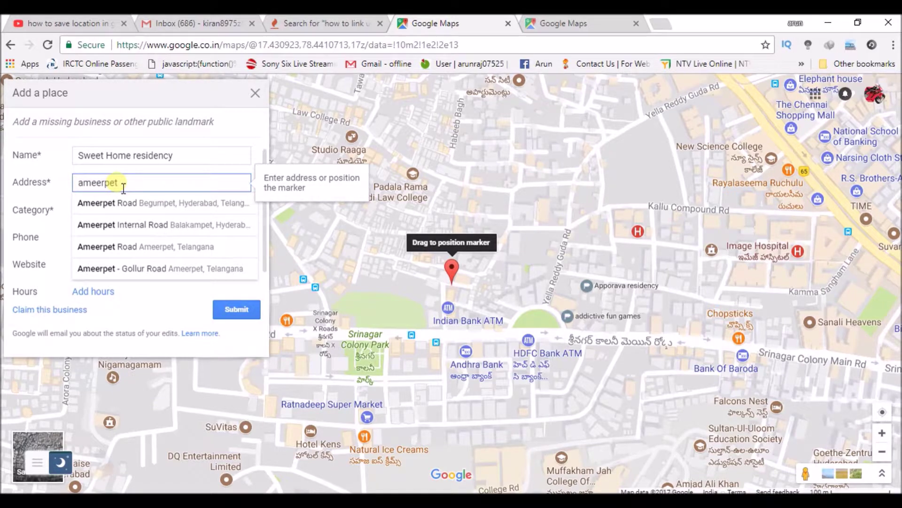
Step: Set the address to Ameerpet Road, Begumpet and the category to Home
left_click(132, 202)
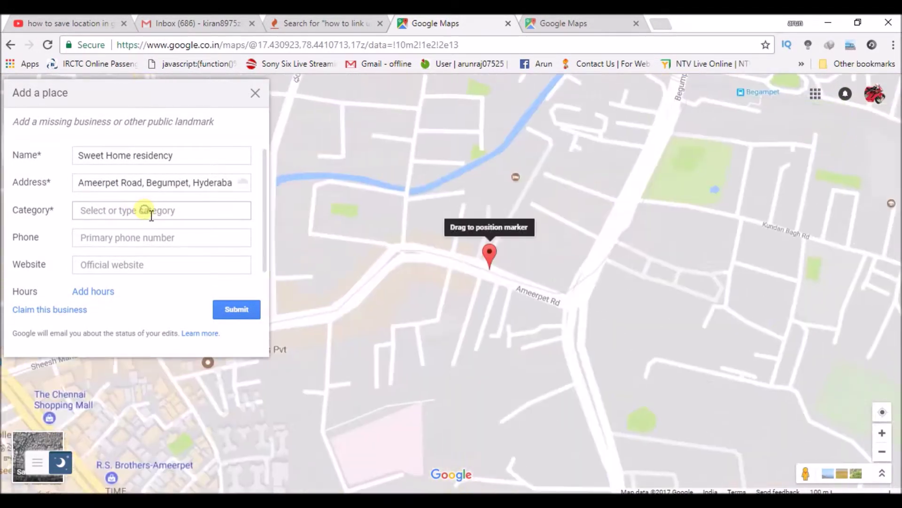
left_click(145, 210)
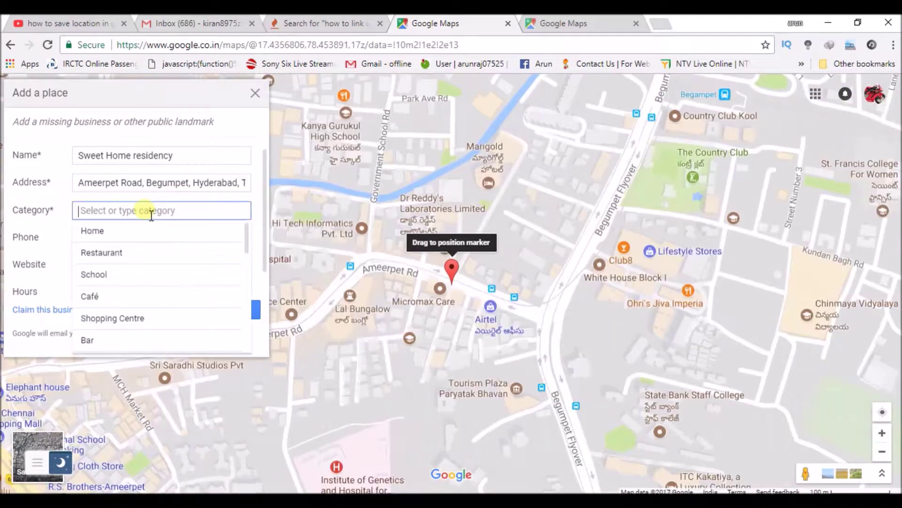
left_click(97, 232)
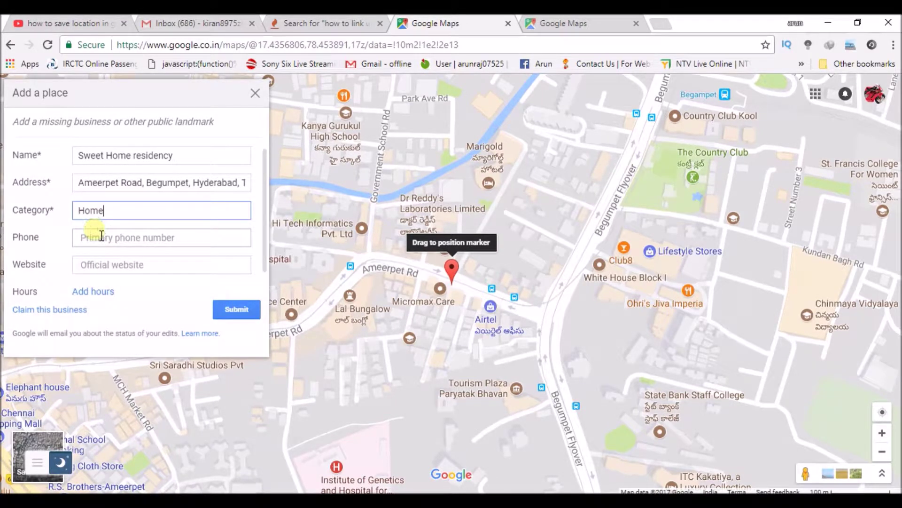
Step: Close the Add a place form without submitting it
left_click(168, 271)
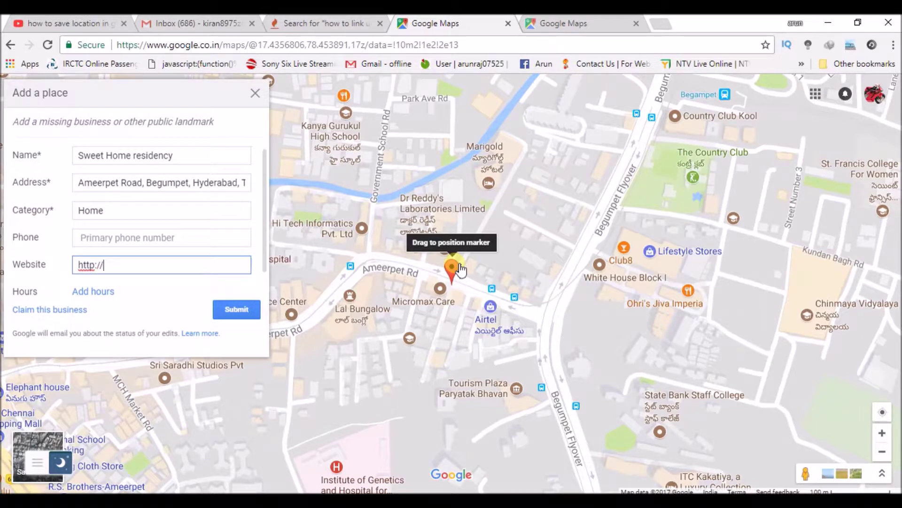
left_click(256, 96)
left_click(135, 104)
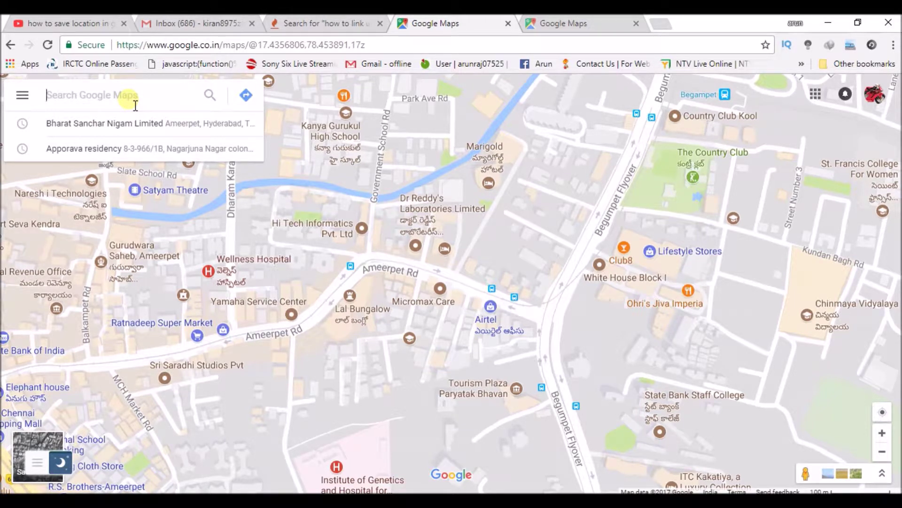
type("add")
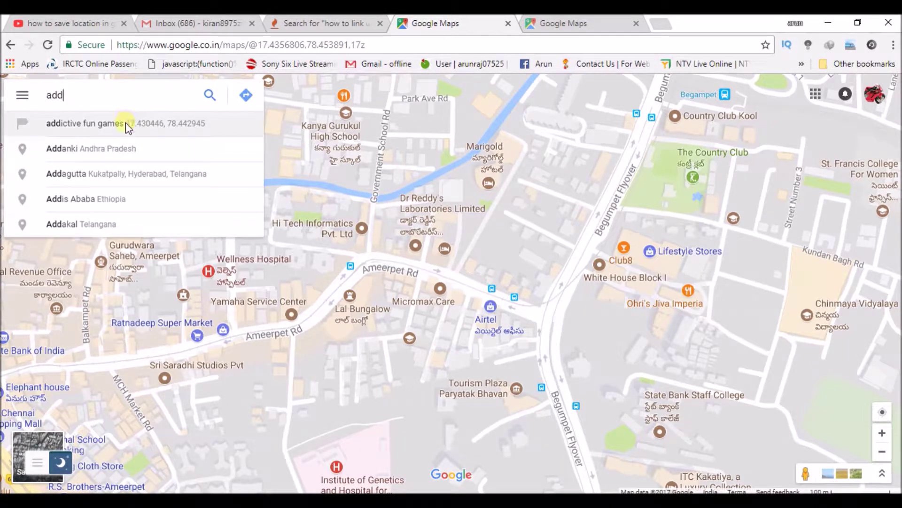
Step: Search 'add' and show the addictive fun games location at 17.430446, 78.442945
left_click(123, 125)
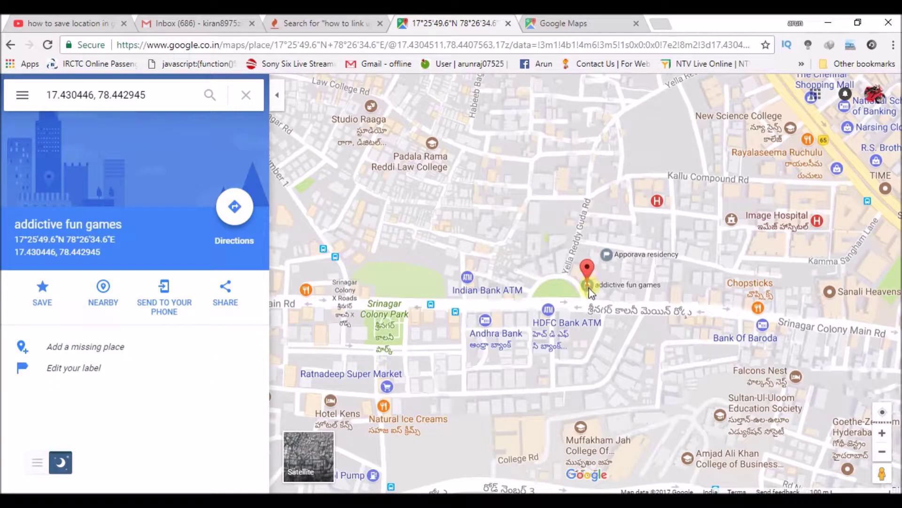
right_click(621, 270)
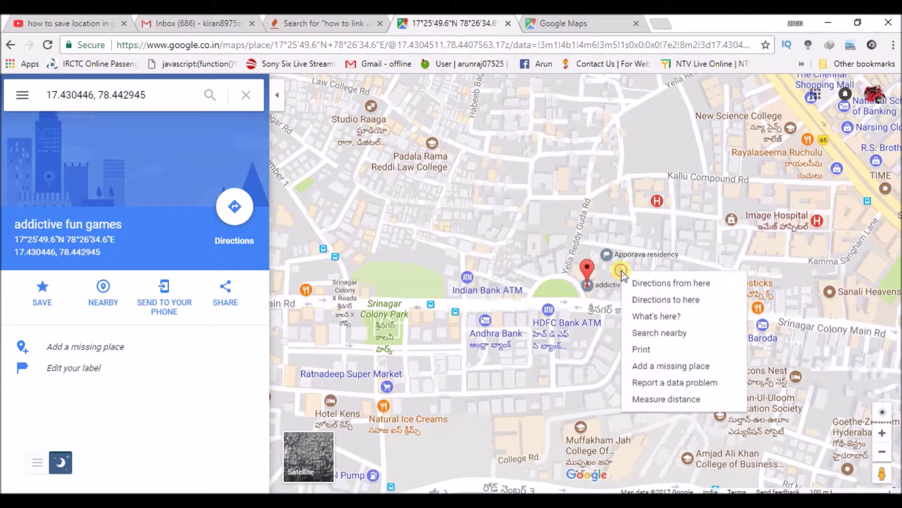
Step: Add a missing place at the spot beside the pin, with the Nagarjuna Nagar colony address prefilled
left_click(668, 365)
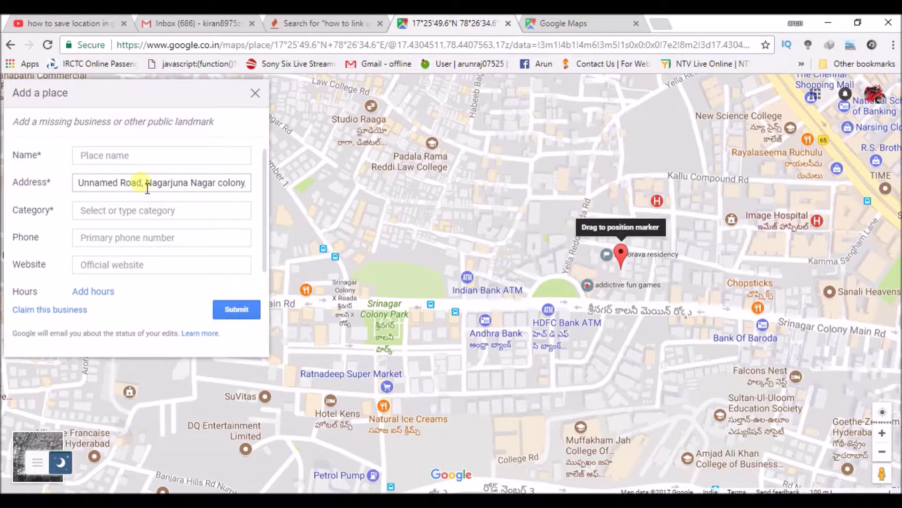
left_click_drag(144, 184, 78, 182)
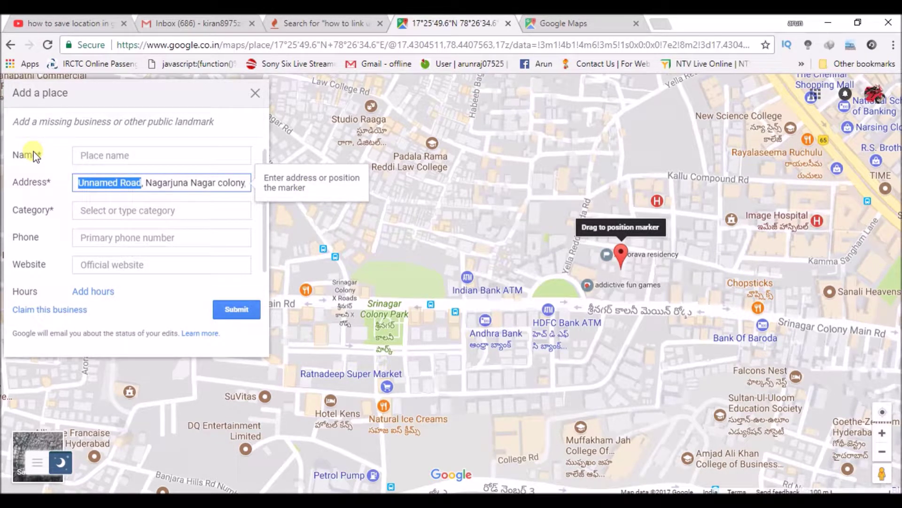
type("Stree")
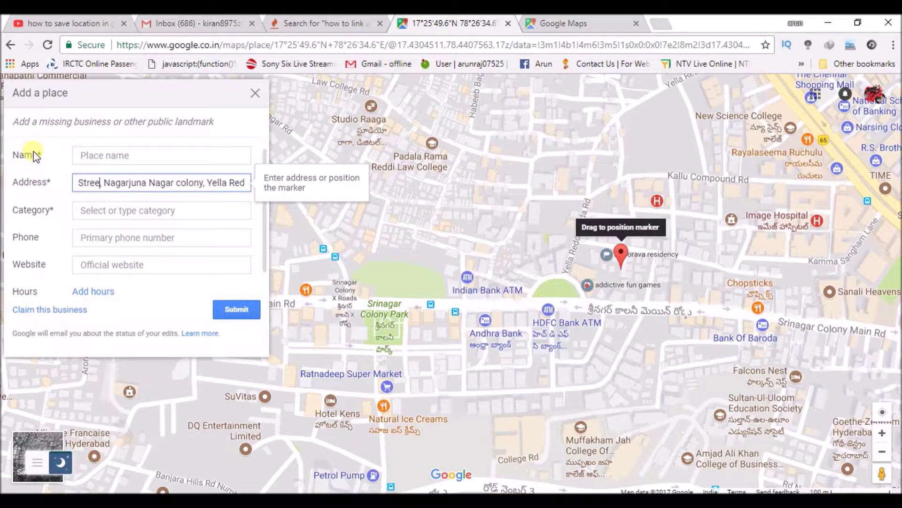
type("t")
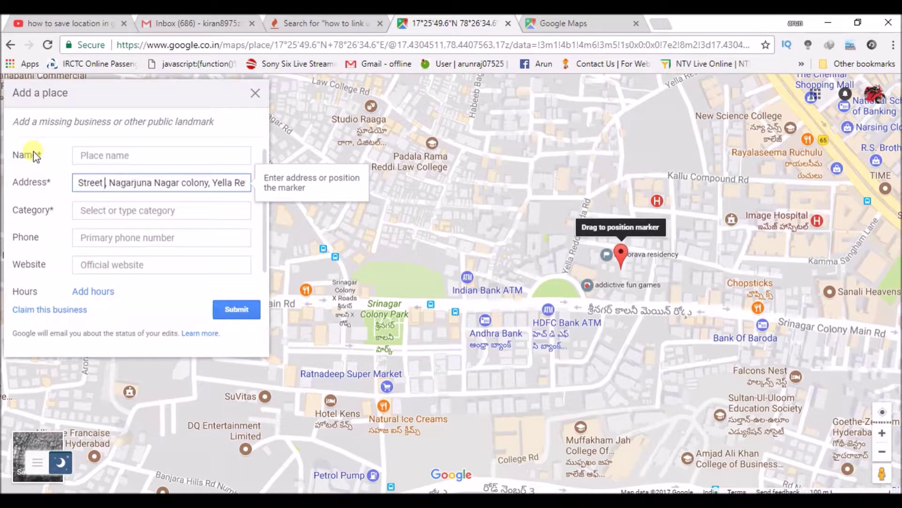
type(" Lane ")
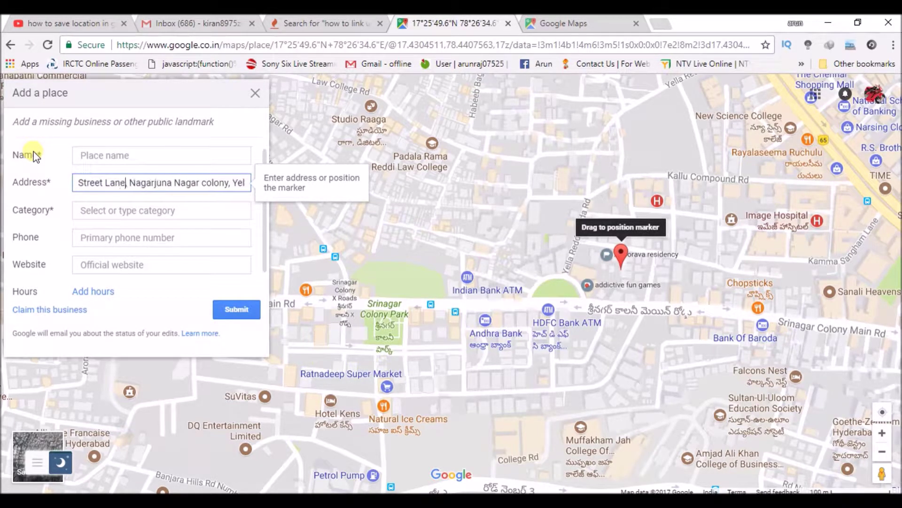
type("Hno ")
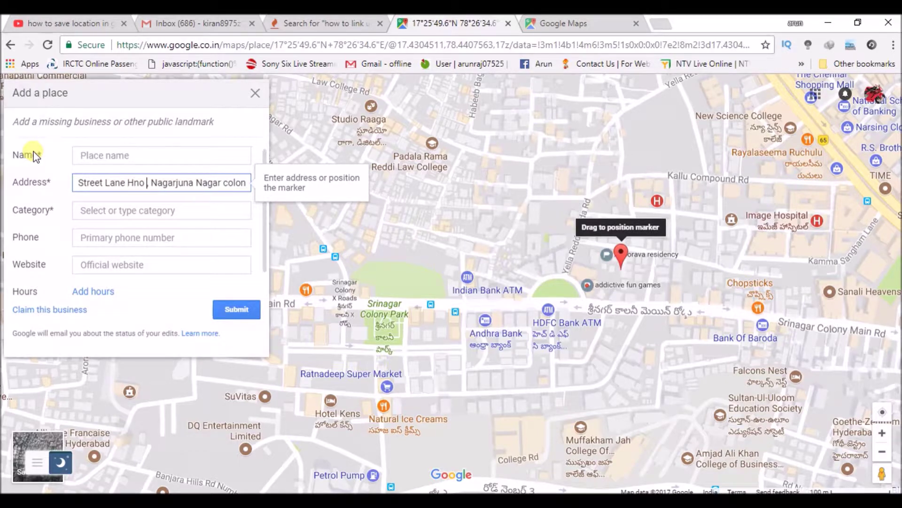
type(":15")
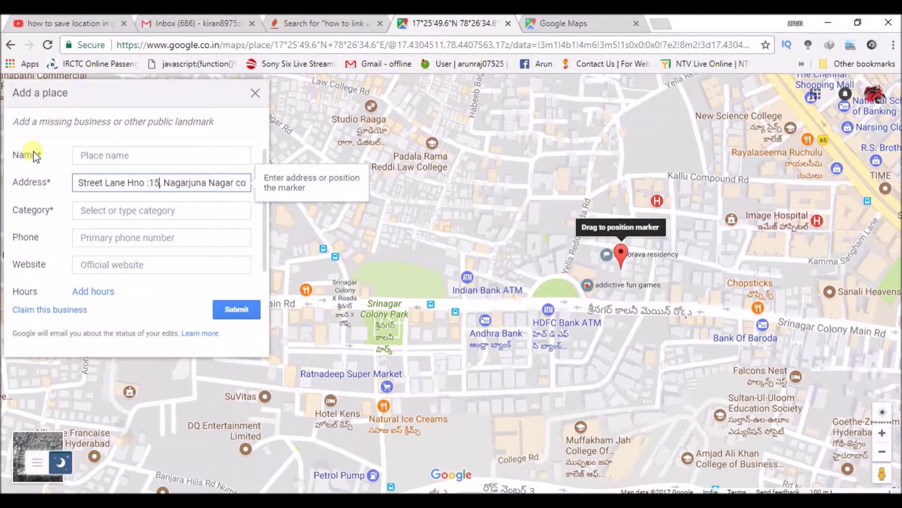
Step: Edit the address to drop 'Unnamed Road' so it starts with Nagarjuna Nagar colony
key("Delete")
key("Delete")
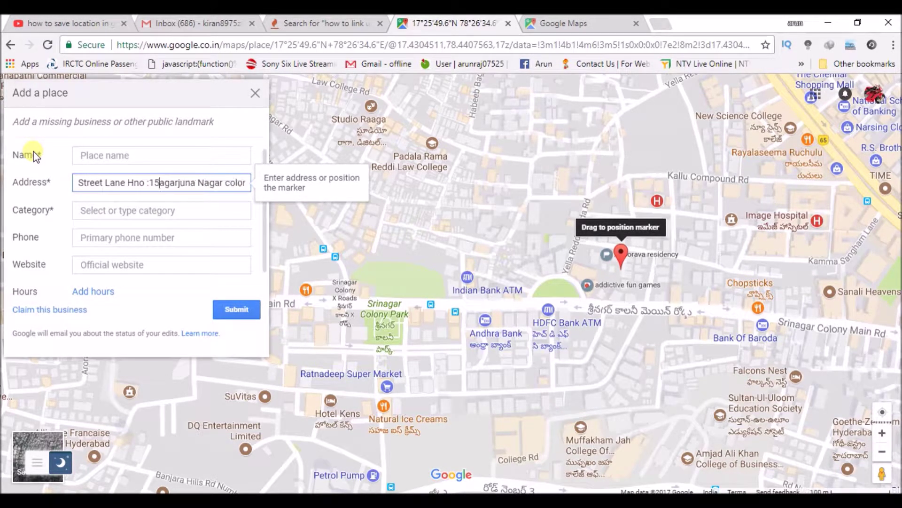
key("Delete")
key("Delete")
key("ctrl+z")
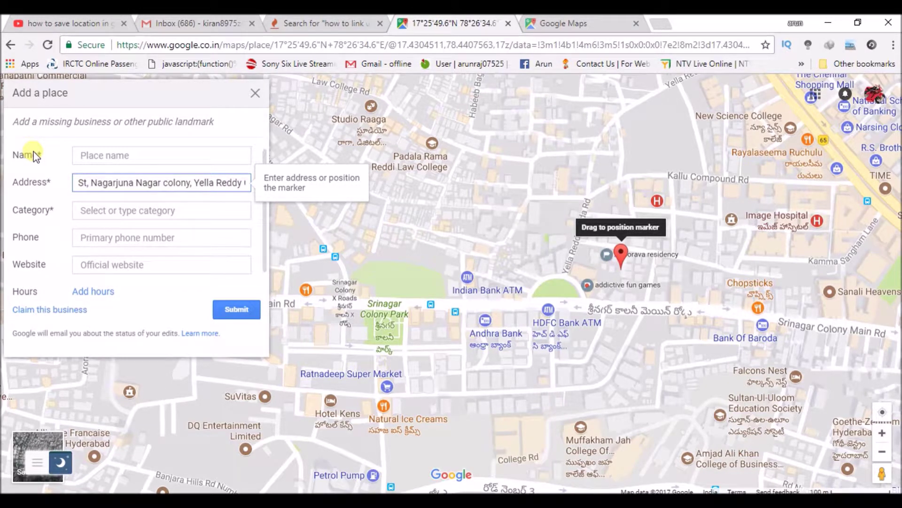
key("BackSpace")
key("BackSpace")
type("Gu")
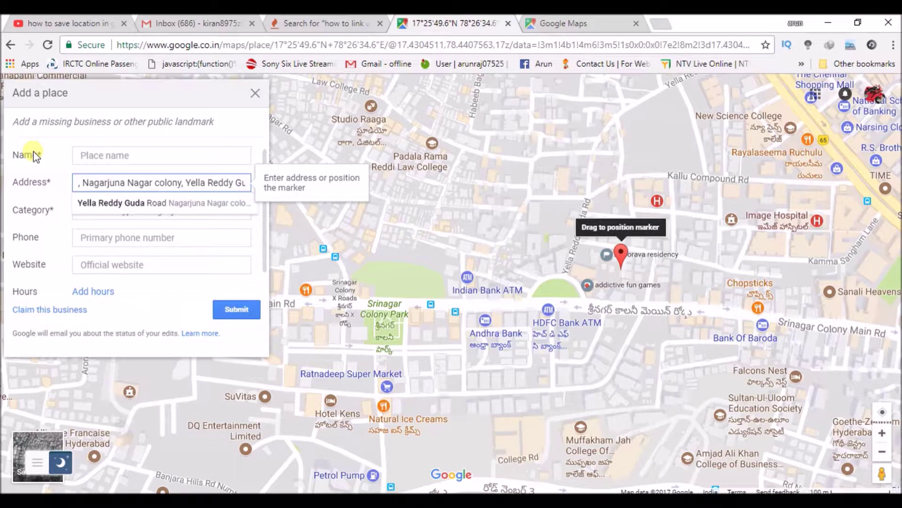
Step: Name the place 'Sweet Home residency', choose category Home, and submit it
left_click(133, 161)
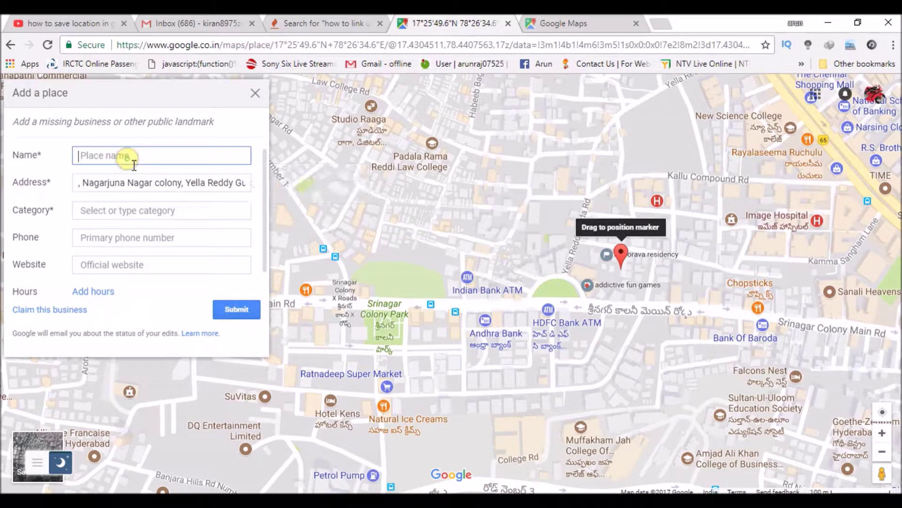
type("Swee")
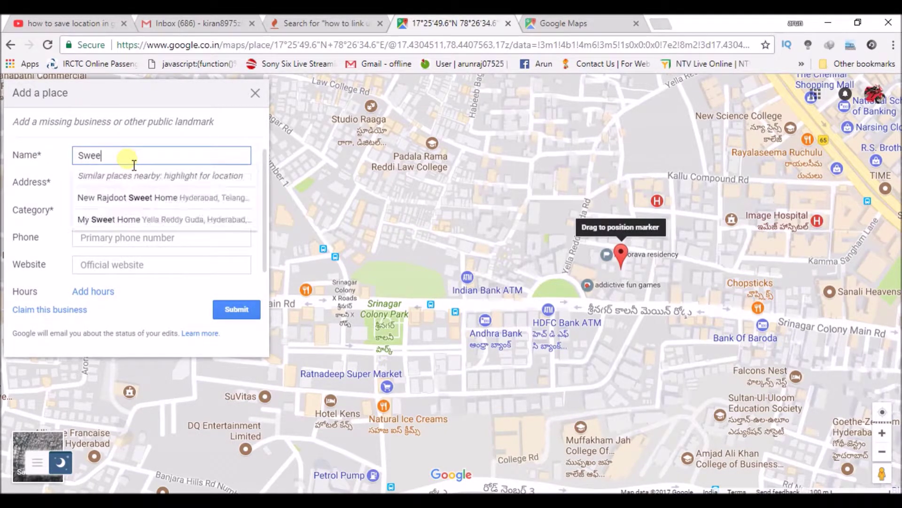
type("t Ho")
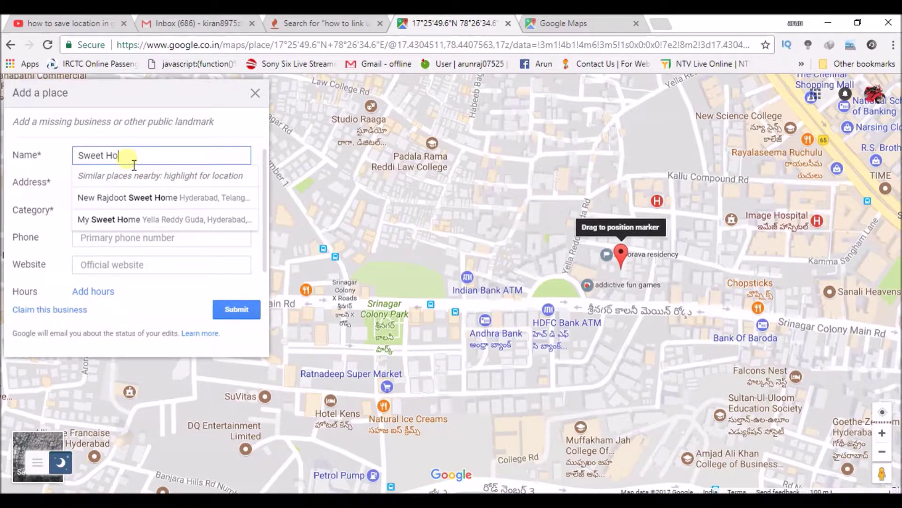
type("me res")
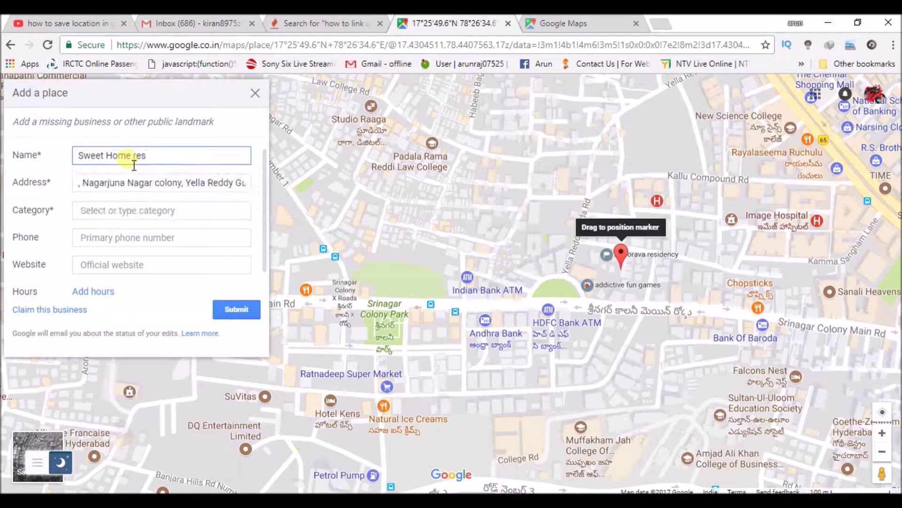
type("idency")
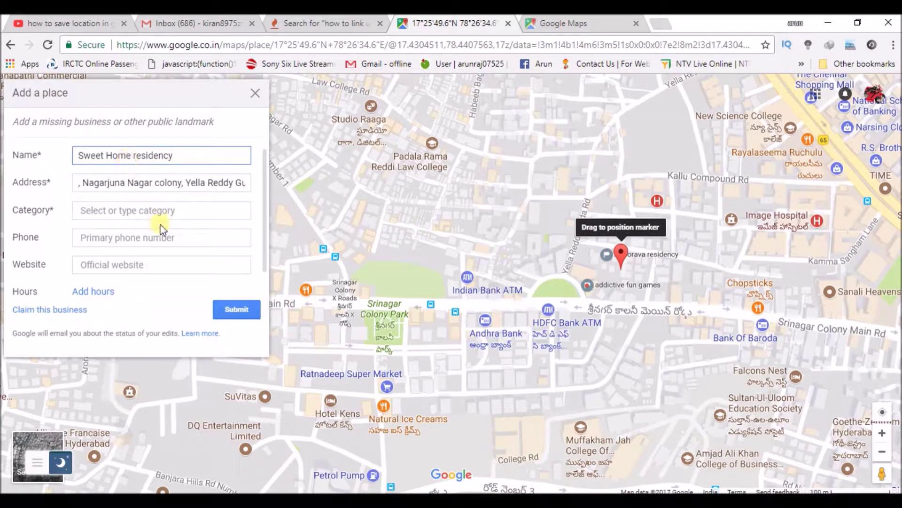
left_click(169, 213)
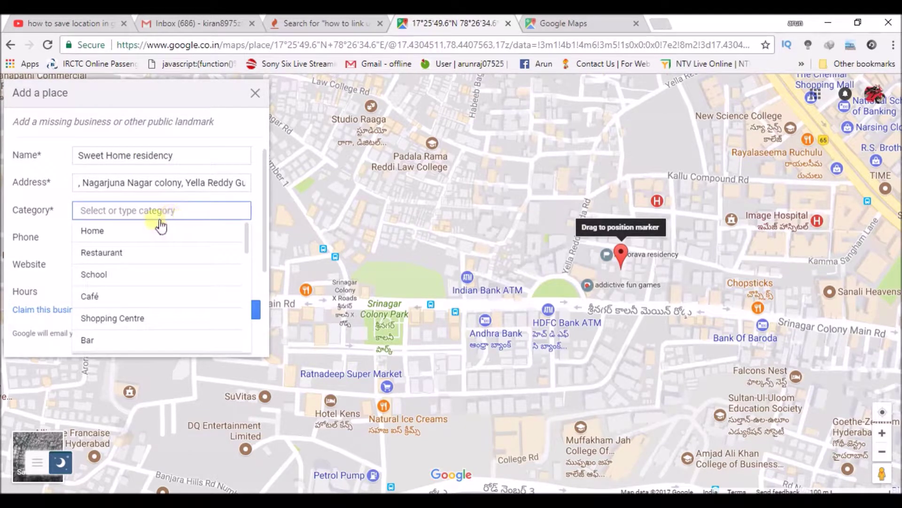
left_click(111, 236)
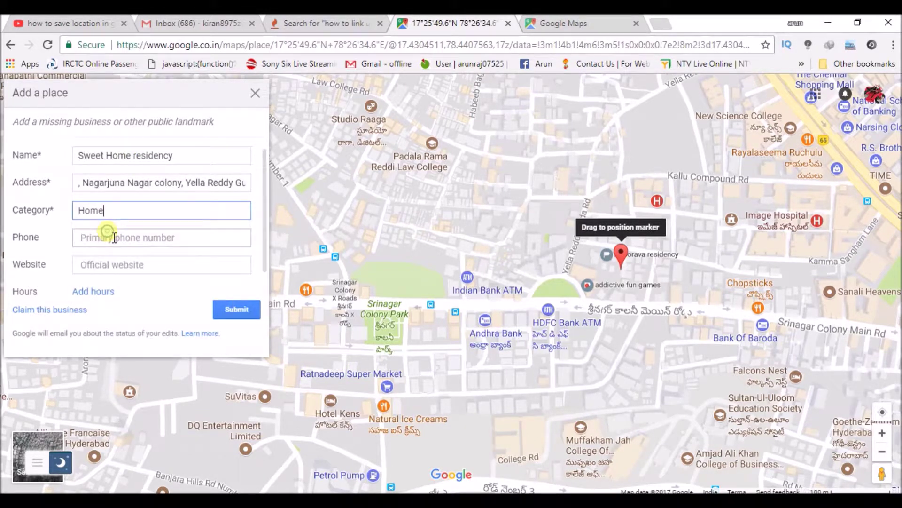
left_click(143, 242)
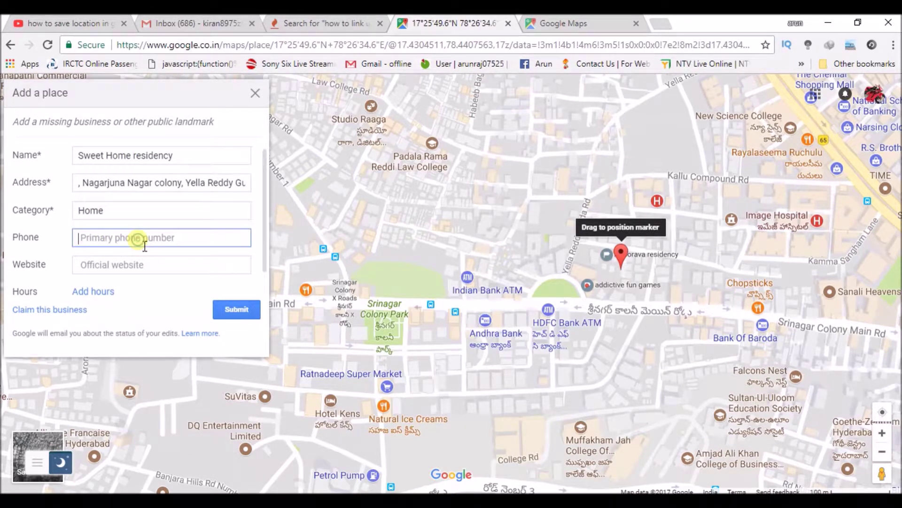
left_click(169, 266)
left_click(237, 310)
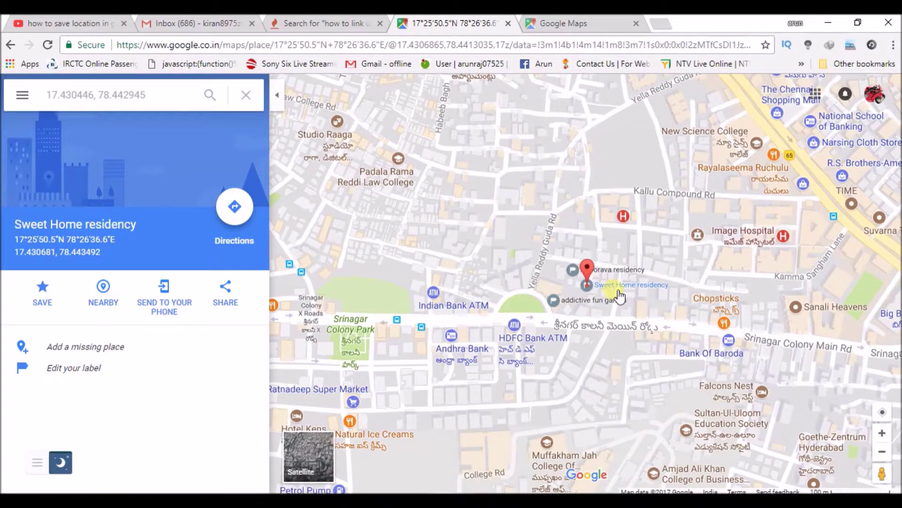
Step: Select the Sweet Home residency marker, showing coordinates 17.430681, 78.443492
left_click(588, 287)
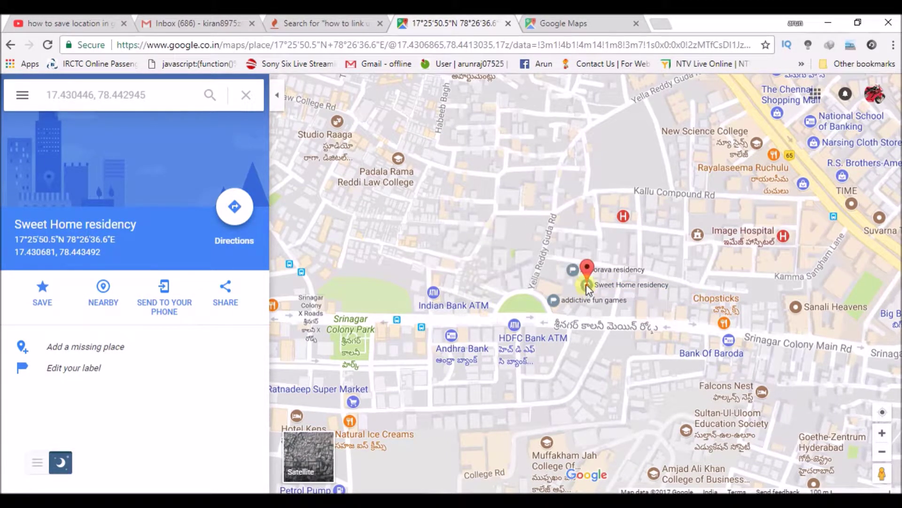